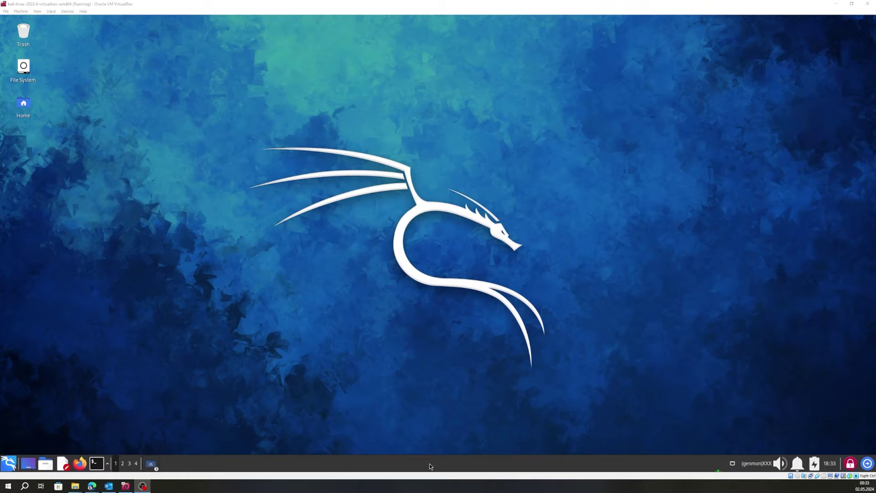
{"action": "right_click", "coordinate": [365, 459]}
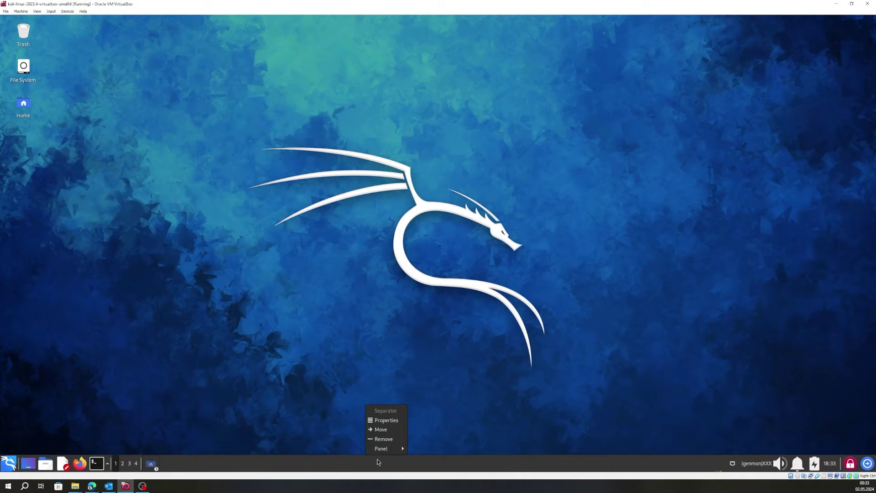
{"action": "mouse_move", "coordinate": [387, 452]}
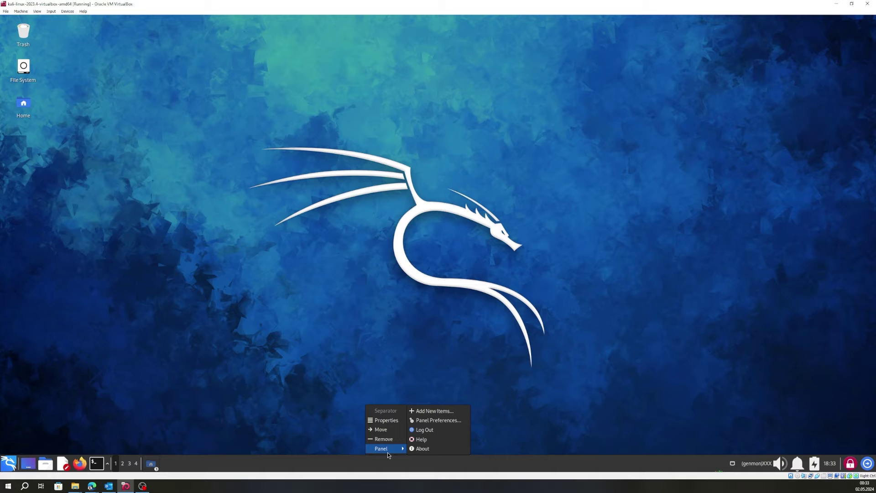
{"action": "left_click", "coordinate": [383, 420]}
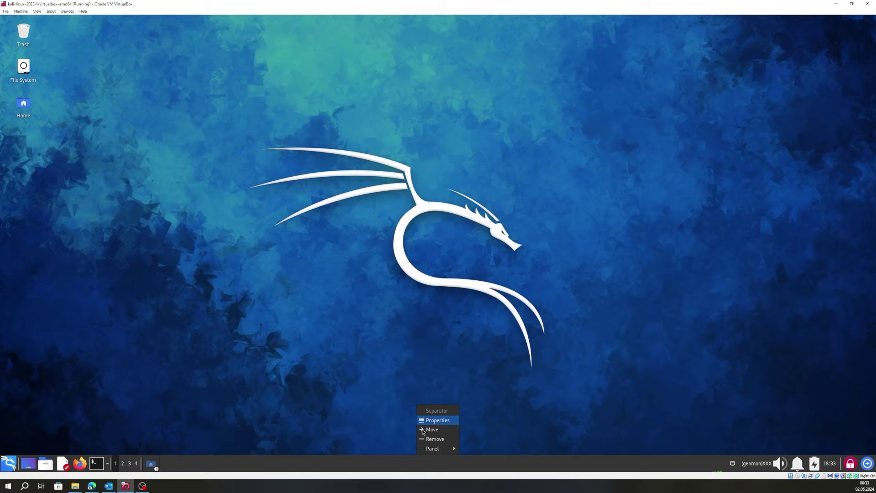
{"action": "left_click", "coordinate": [286, 469]}
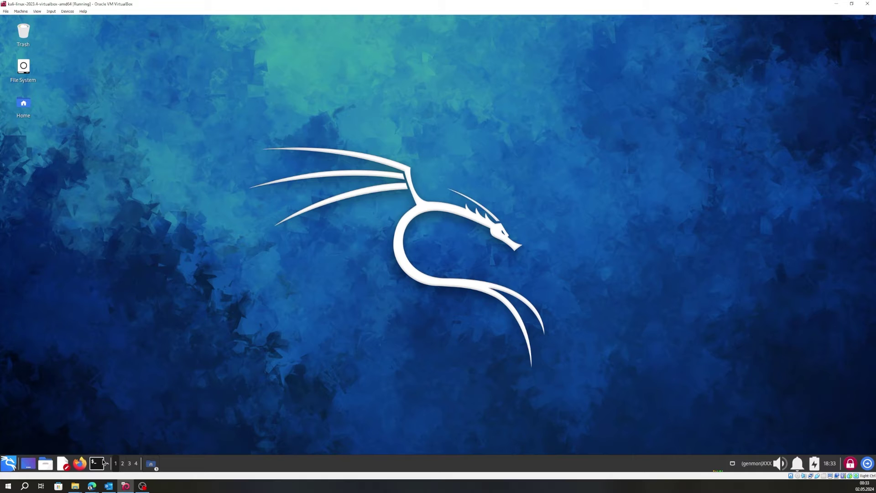
Open the preferences of the desktop panel
{"action": "right_click", "coordinate": [247, 465]}
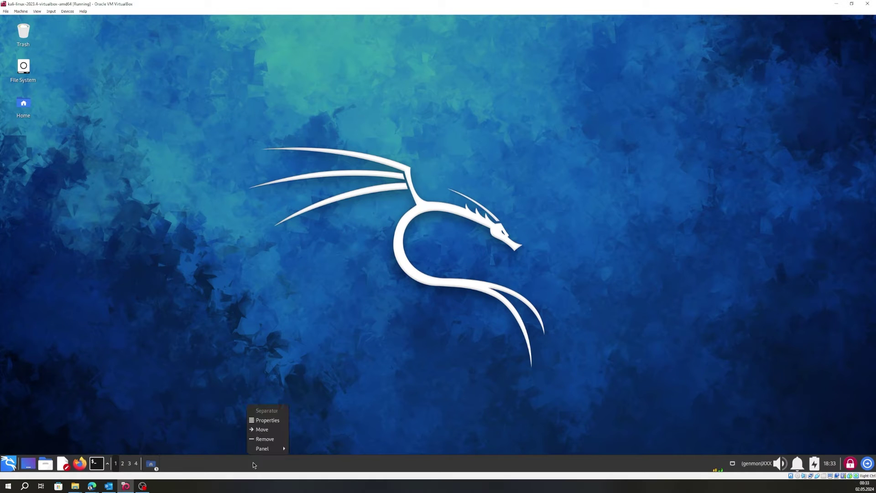
{"action": "mouse_move", "coordinate": [286, 453]}
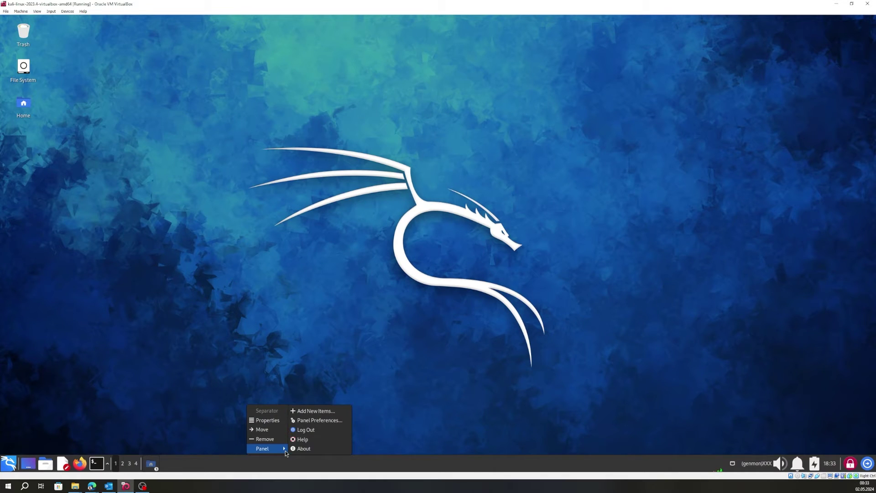
{"action": "left_click", "coordinate": [307, 424]}
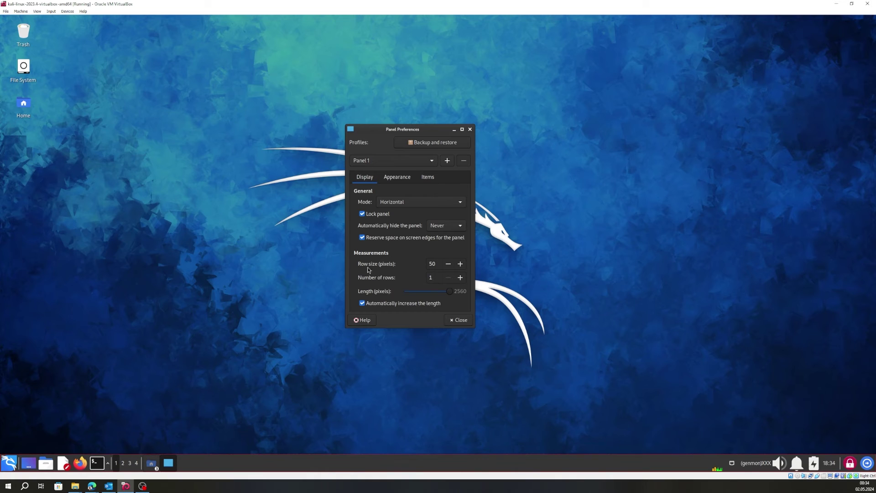
Set the row size of Panel 1 to 45 pixels
{"action": "left_click", "coordinate": [460, 265]}
{"action": "left_click", "coordinate": [460, 265]}
{"action": "left_click", "coordinate": [460, 264]}
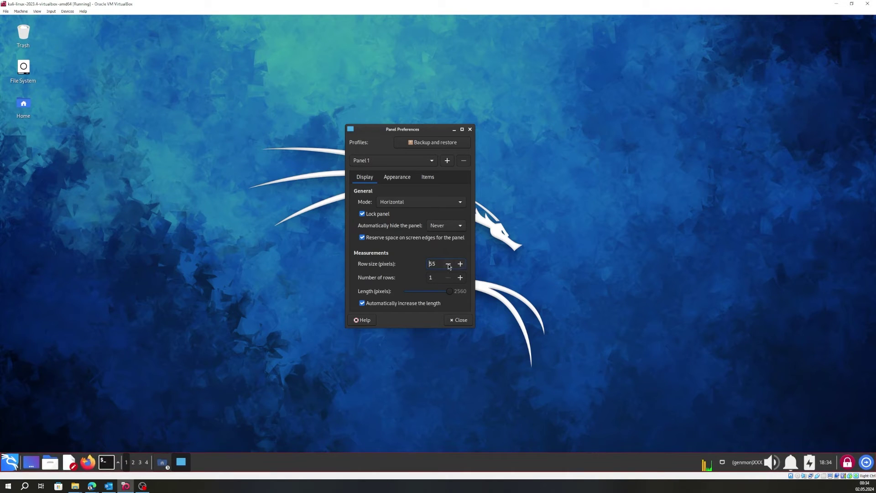
{"action": "left_click", "coordinate": [449, 265]}
{"action": "left_click", "coordinate": [449, 265]}
{"action": "left_click", "coordinate": [449, 264]}
{"action": "left_click", "coordinate": [449, 264]}
{"action": "left_click", "coordinate": [449, 264]}
{"action": "left_click", "coordinate": [449, 265]}
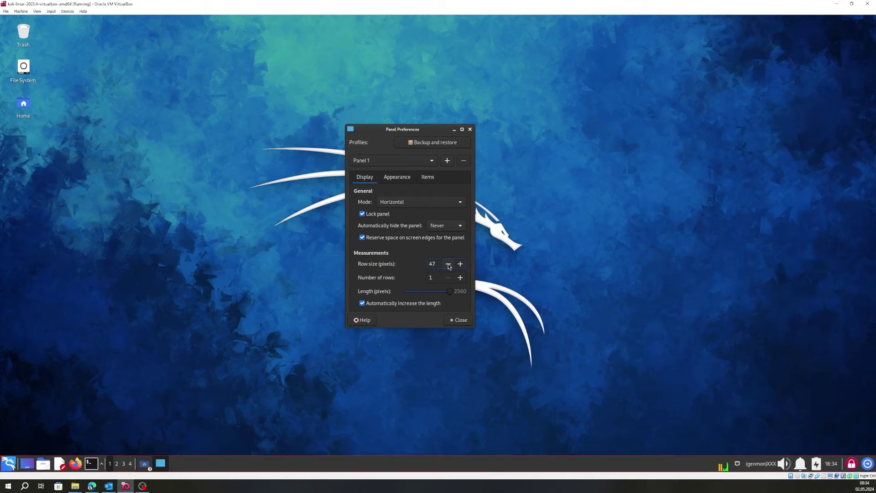
{"action": "left_click", "coordinate": [449, 264]}
{"action": "left_click", "coordinate": [448, 265]}
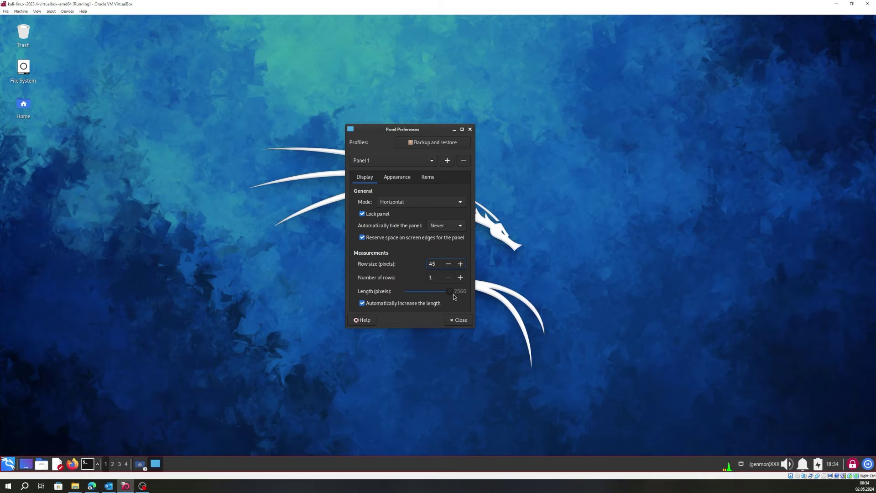
Try adjusting the panel's length and using two rows, and set the number of rows back to 1
{"action": "mouse_move", "coordinate": [452, 294]}
{"action": "left_mouse_down"}
{"action": "mouse_move", "coordinate": [443, 294]}
{"action": "mouse_move", "coordinate": [455, 293]}
{"action": "left_mouse_up"}
{"action": "left_click", "coordinate": [460, 277]}
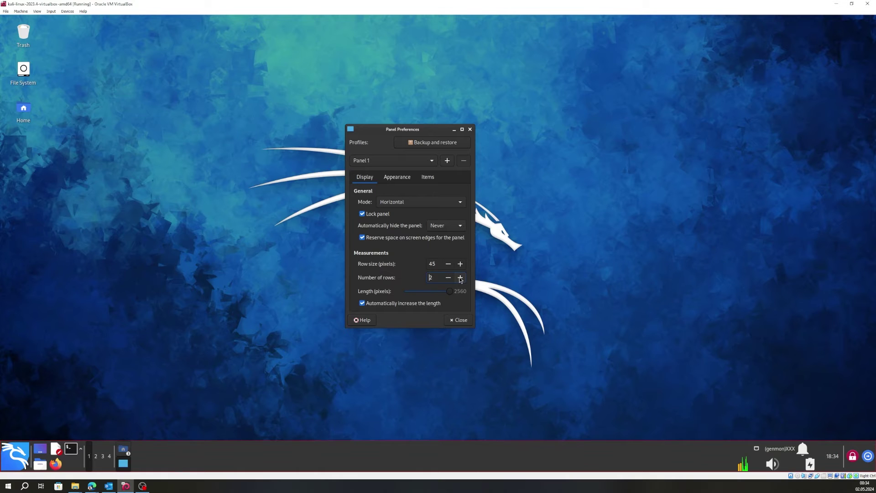
{"action": "left_click", "coordinate": [449, 278]}
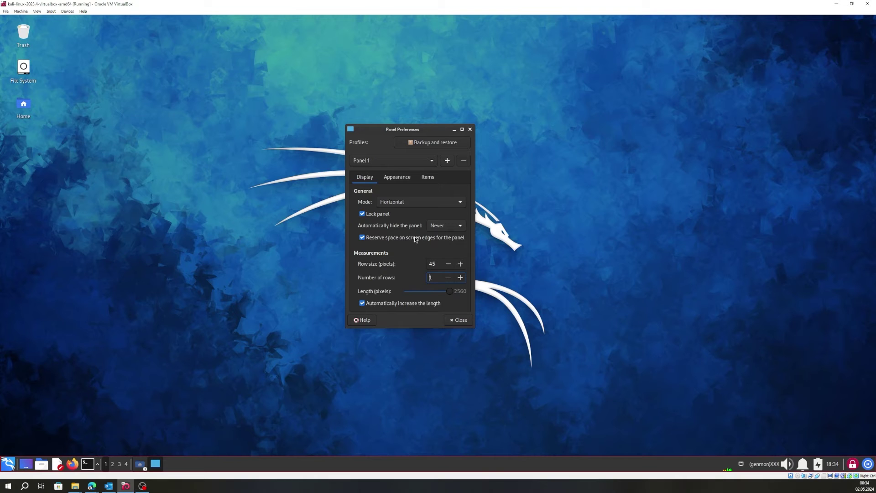
Try the Vertical and Deskbar modes for the panel, and return the mode to Horizontal
{"action": "left_click", "coordinate": [430, 203]}
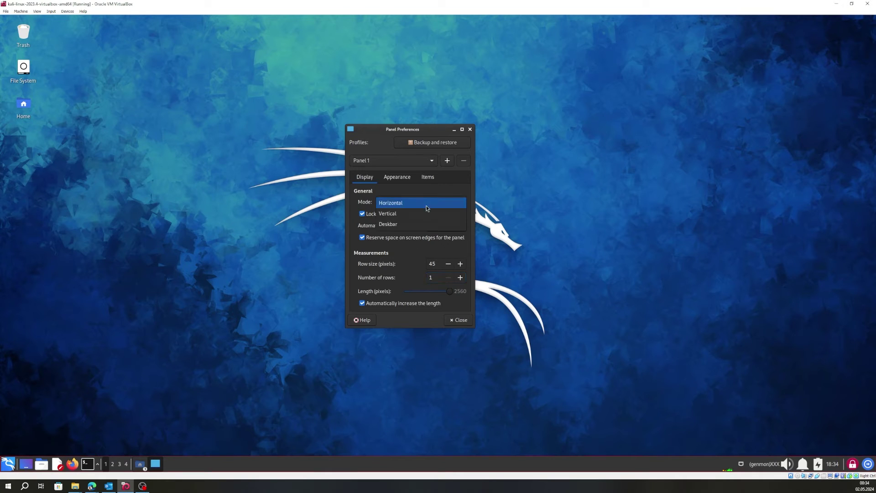
{"action": "left_click", "coordinate": [412, 212]}
{"action": "left_click", "coordinate": [414, 203]}
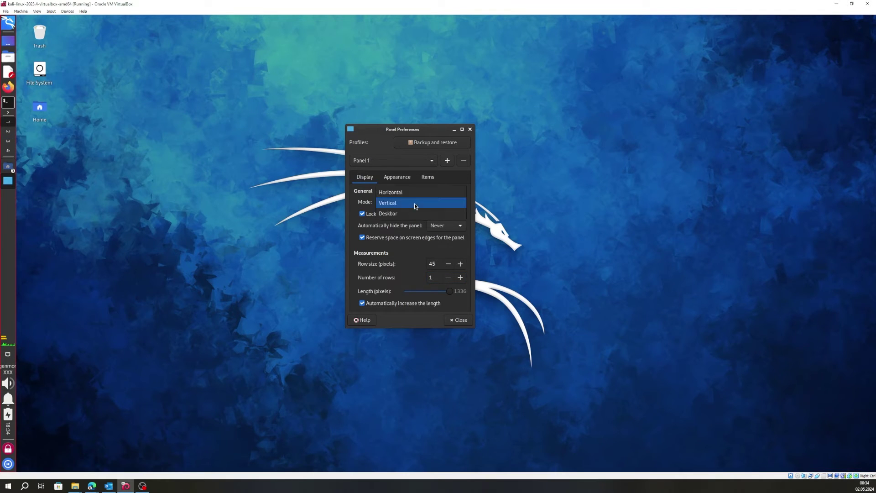
{"action": "left_click", "coordinate": [407, 213]}
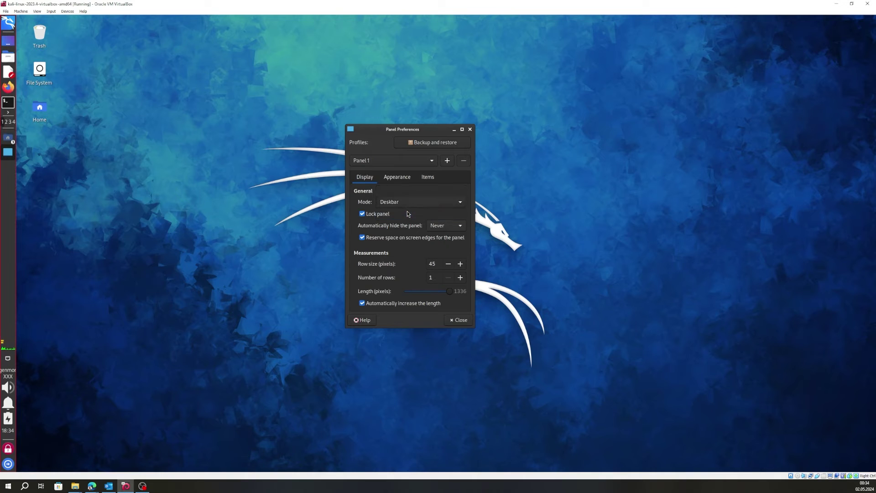
{"action": "left_click", "coordinate": [414, 203]}
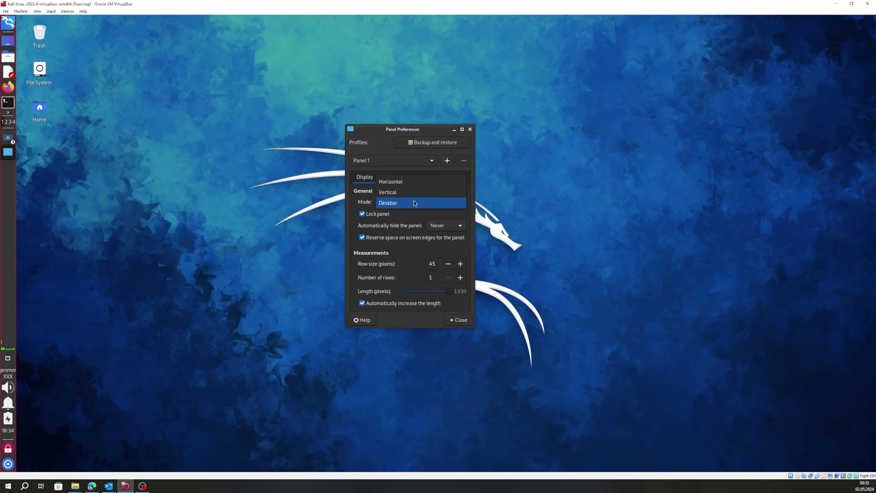
{"action": "left_click", "coordinate": [415, 185]}
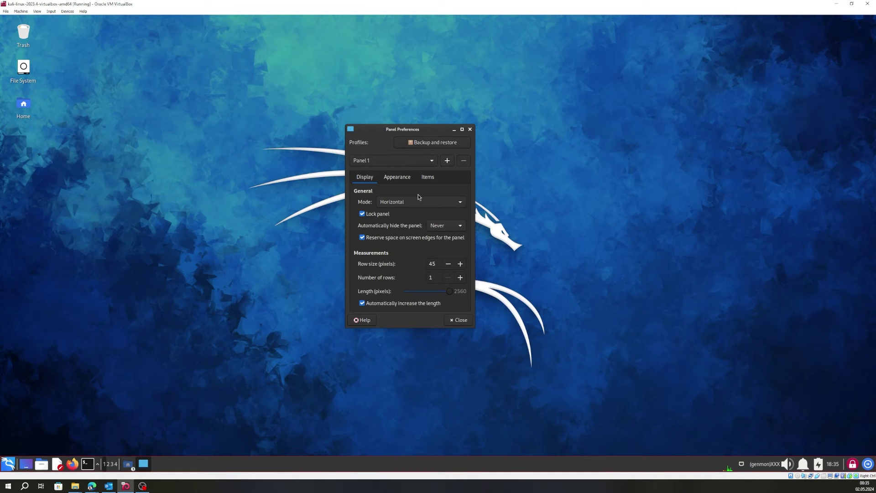
Save the current panel configuration as a backup profile under the suggested name Backup_05-01-2024_06-35-32_PM
{"action": "left_click_drag", "start_coordinate": [387, 132], "coordinate": [380, 122]}
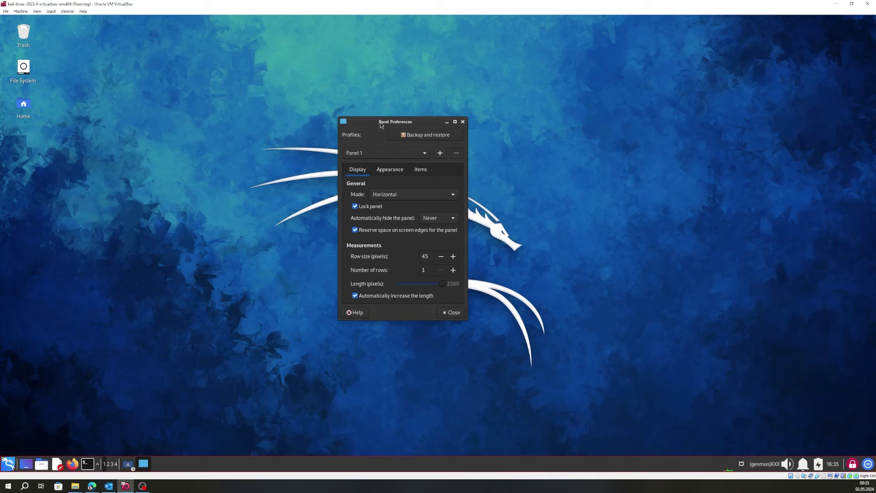
{"action": "left_click", "coordinate": [421, 136]}
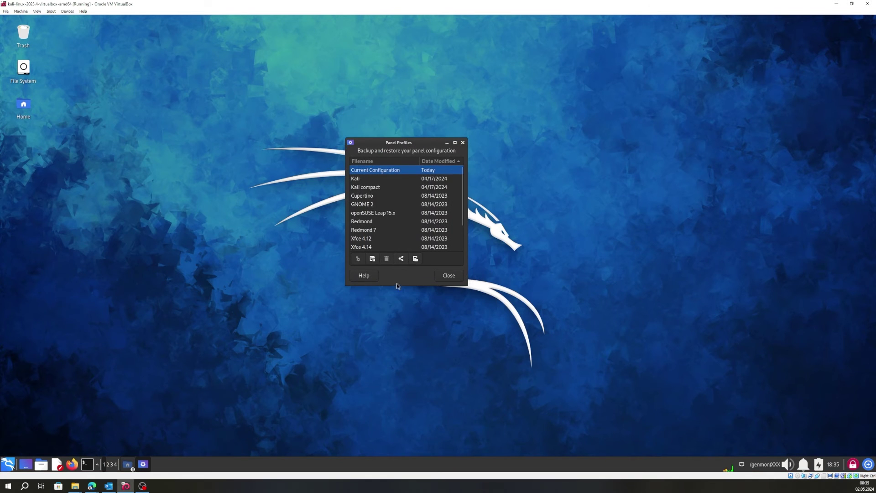
{"action": "left_click_drag", "start_coordinate": [397, 286], "coordinate": [409, 356]}
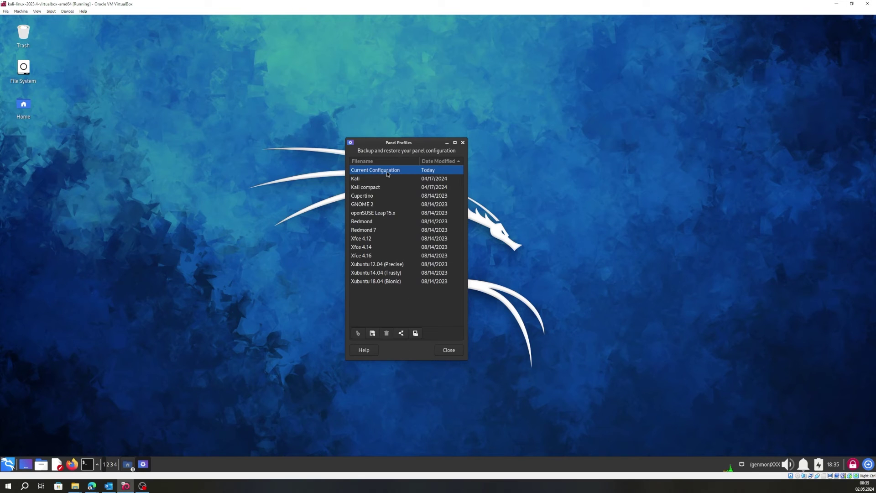
{"action": "left_click", "coordinate": [374, 334]}
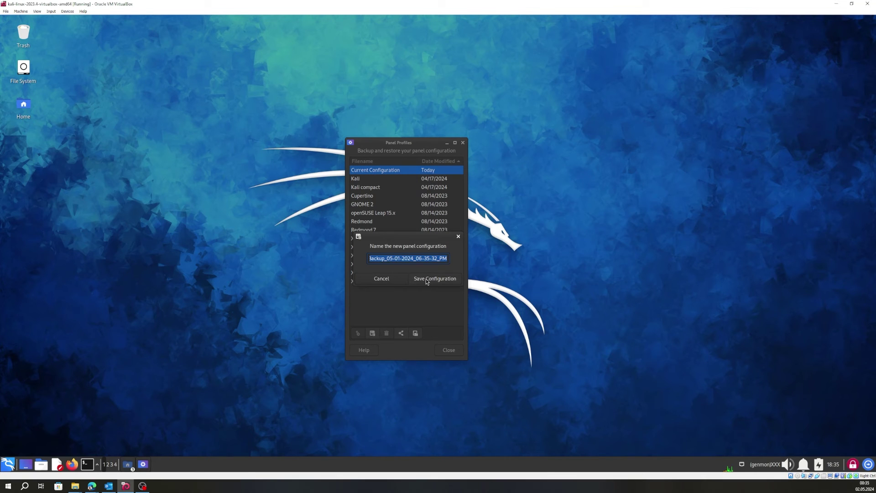
{"action": "left_click", "coordinate": [423, 258]}
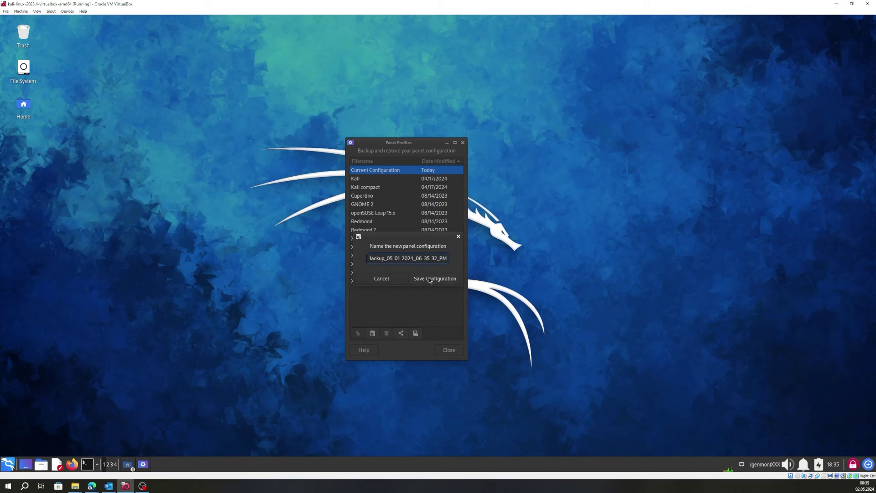
{"action": "left_click", "coordinate": [430, 280]}
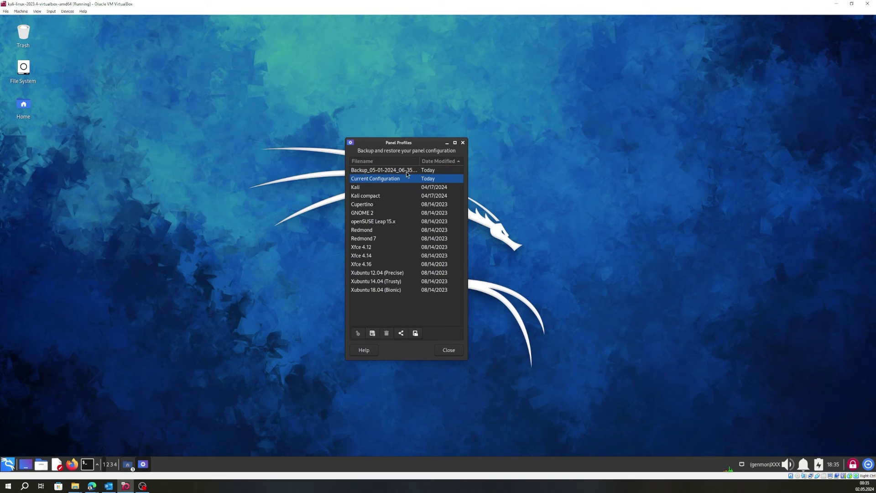
Apply the Kali panel profile without making a backup of the current configuration
{"action": "left_click", "coordinate": [357, 186]}
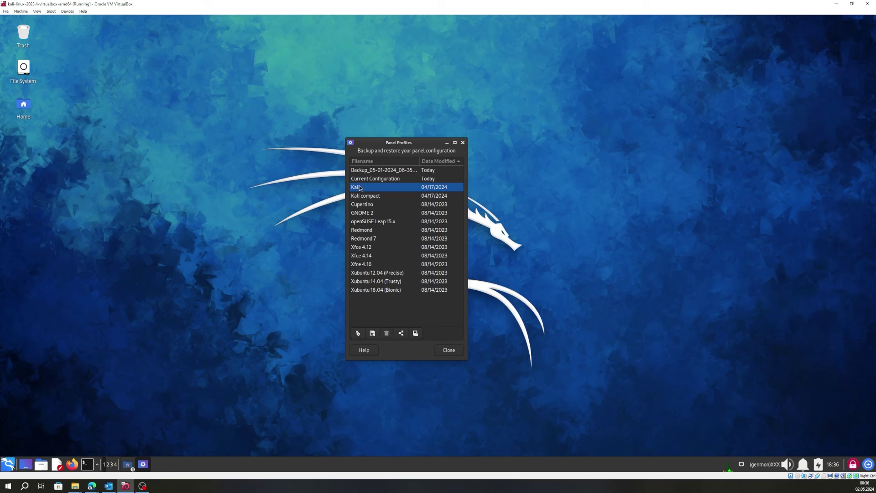
{"action": "left_click", "coordinate": [359, 333]}
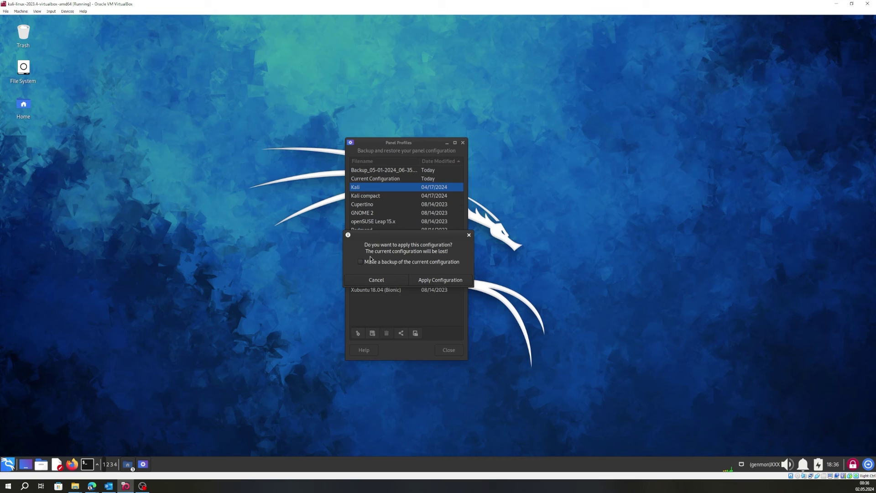
{"action": "left_click", "coordinate": [435, 281]}
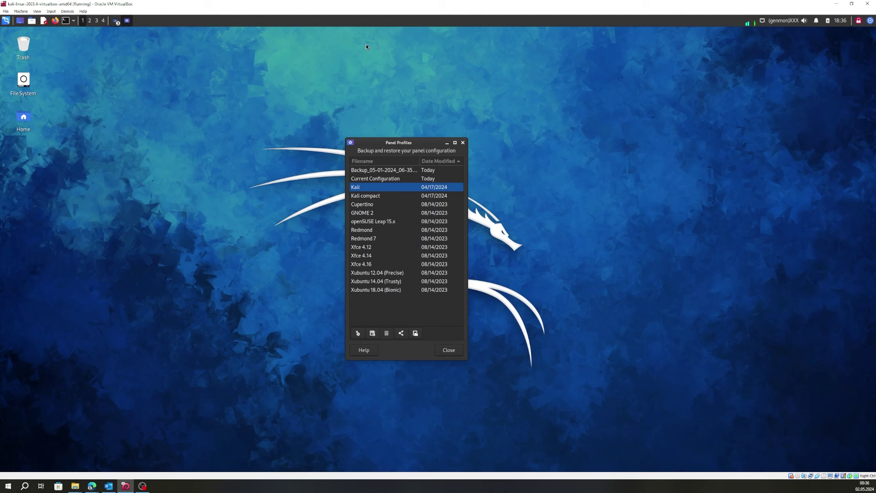
Restore the panel layout by applying the saved Backup_05-01-2024 profile, and move the profiles window aside
{"action": "left_click", "coordinate": [370, 171]}
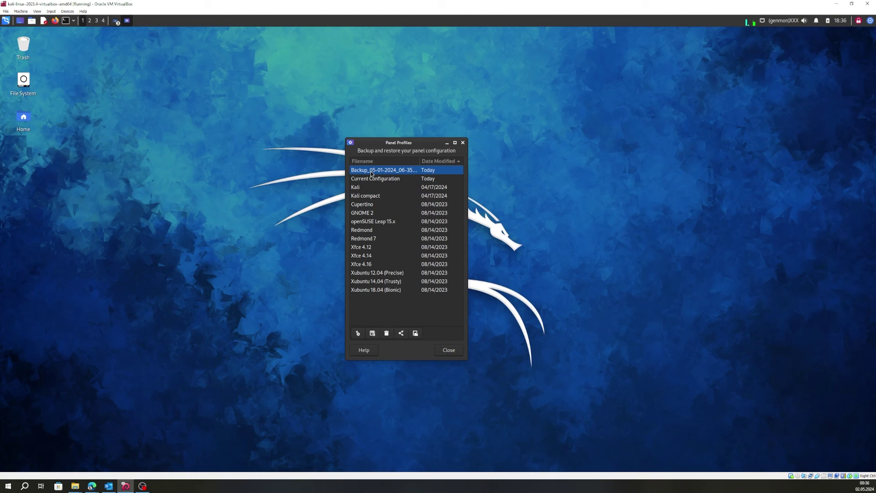
{"action": "left_click", "coordinate": [358, 333]}
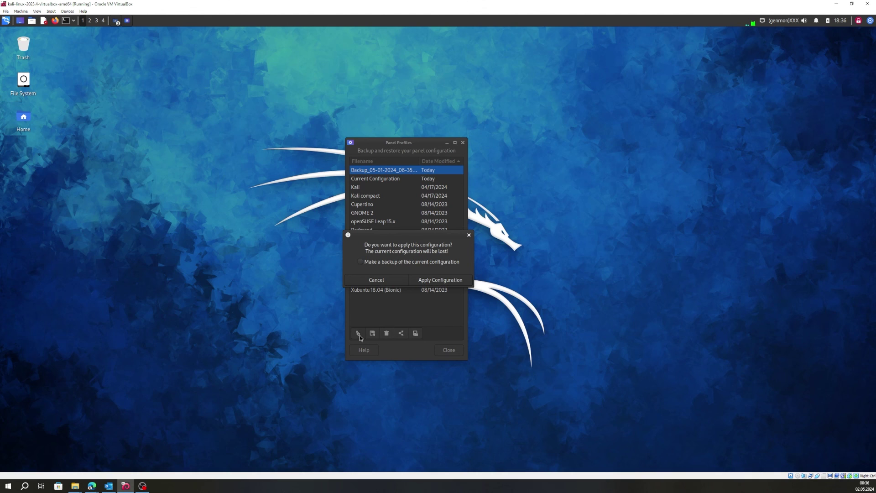
{"action": "left_click", "coordinate": [434, 280]}
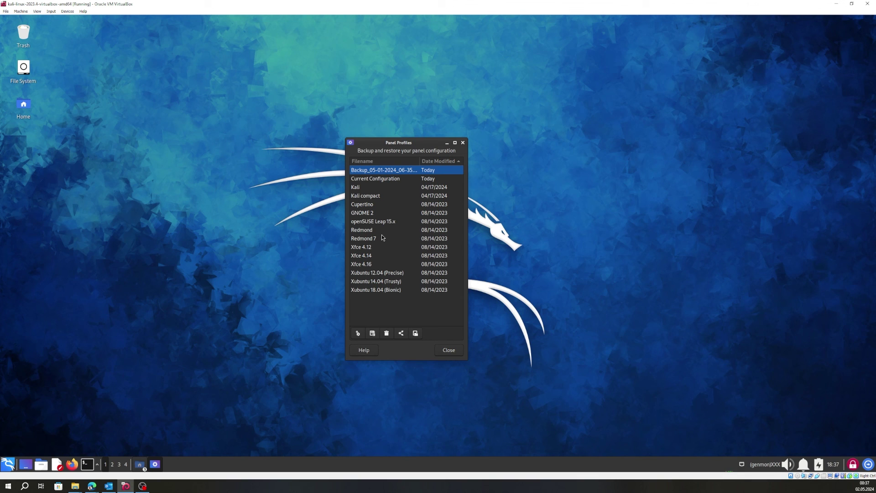
{"action": "left_click_drag", "start_coordinate": [401, 143], "coordinate": [324, 136]}
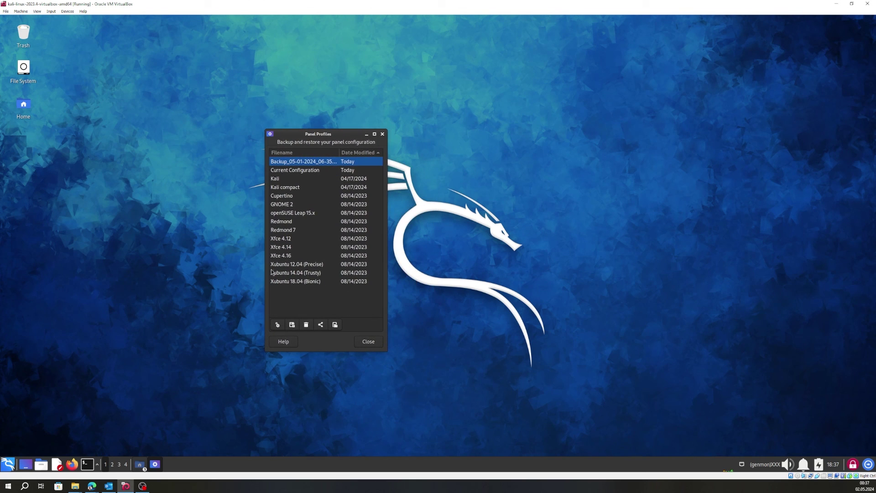